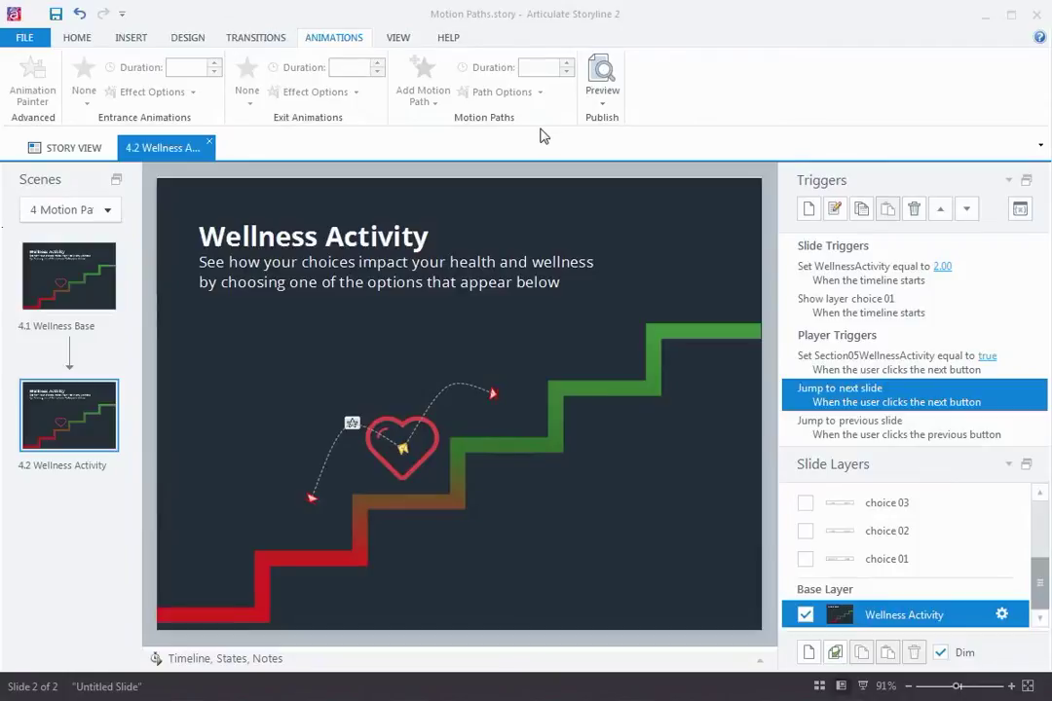
# Preview the current slide, testing the Walk, Carrots and Soda choices, then close the preview
pyautogui.click(606, 106)
pyautogui.click(608, 121)
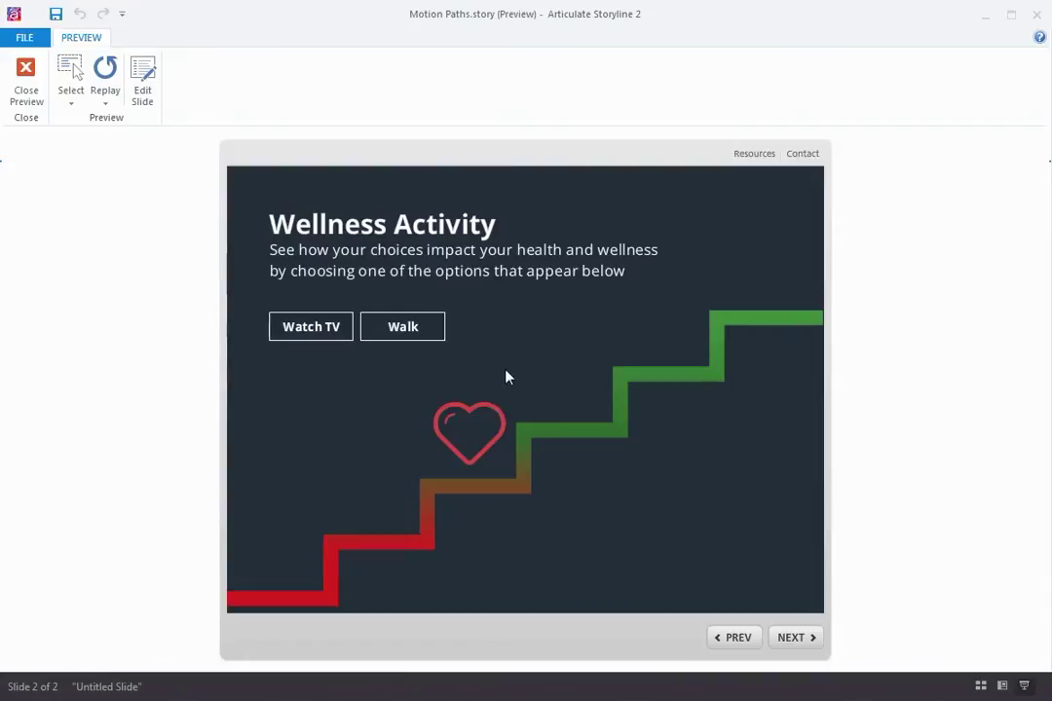
pyautogui.click(398, 329)
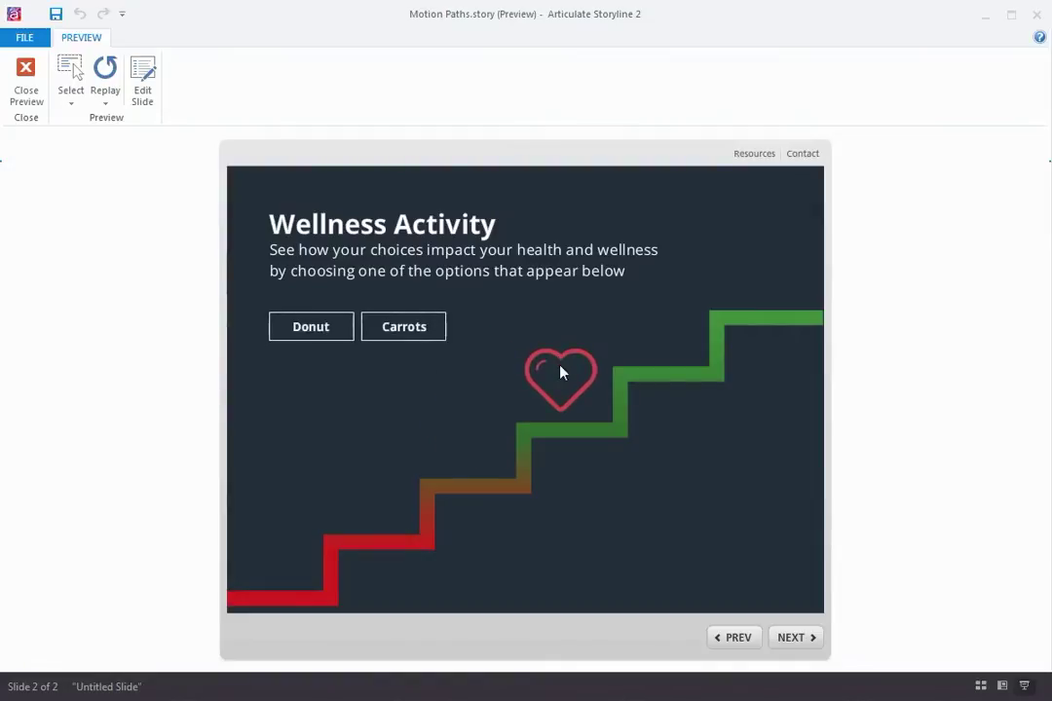
pyautogui.click(396, 331)
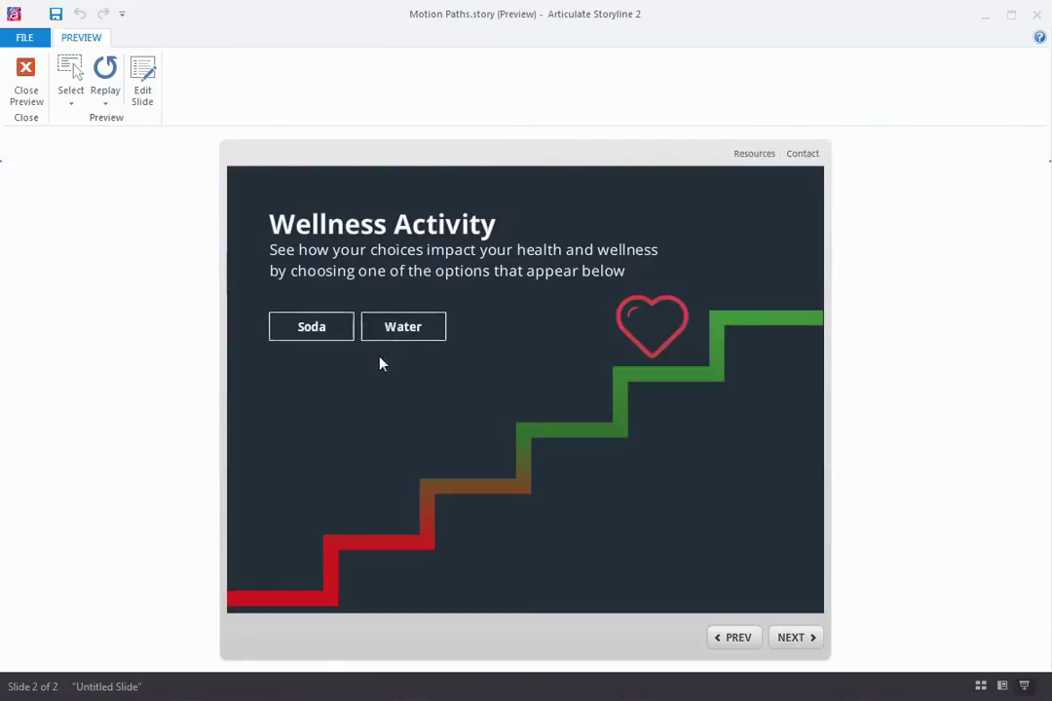
pyautogui.click(328, 336)
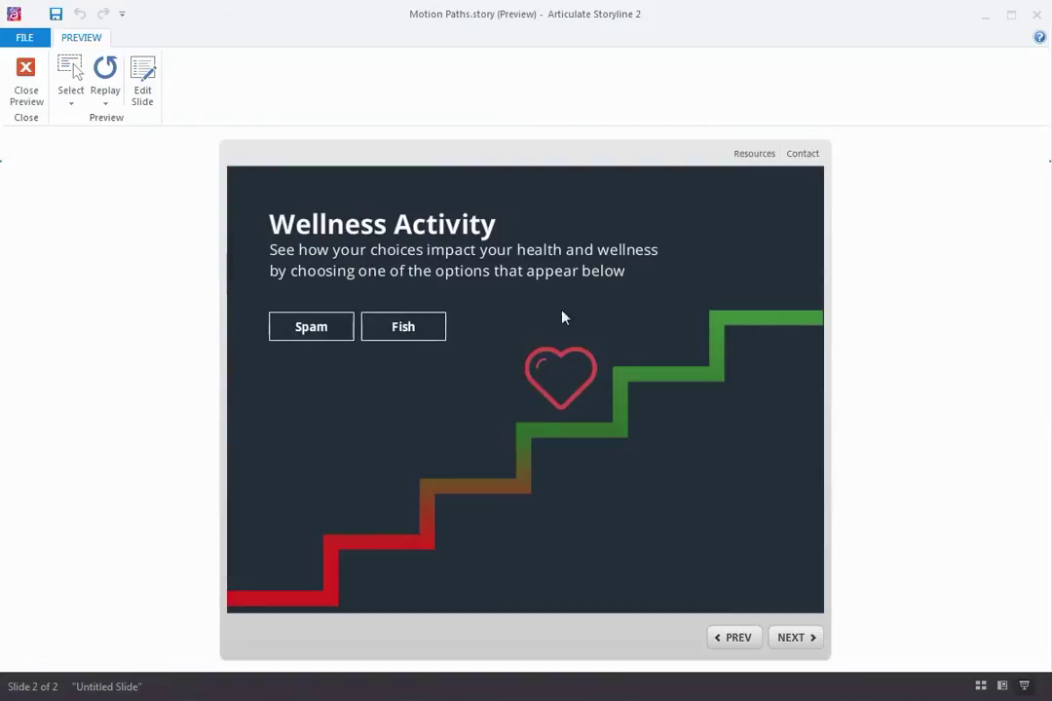
pyautogui.click(27, 89)
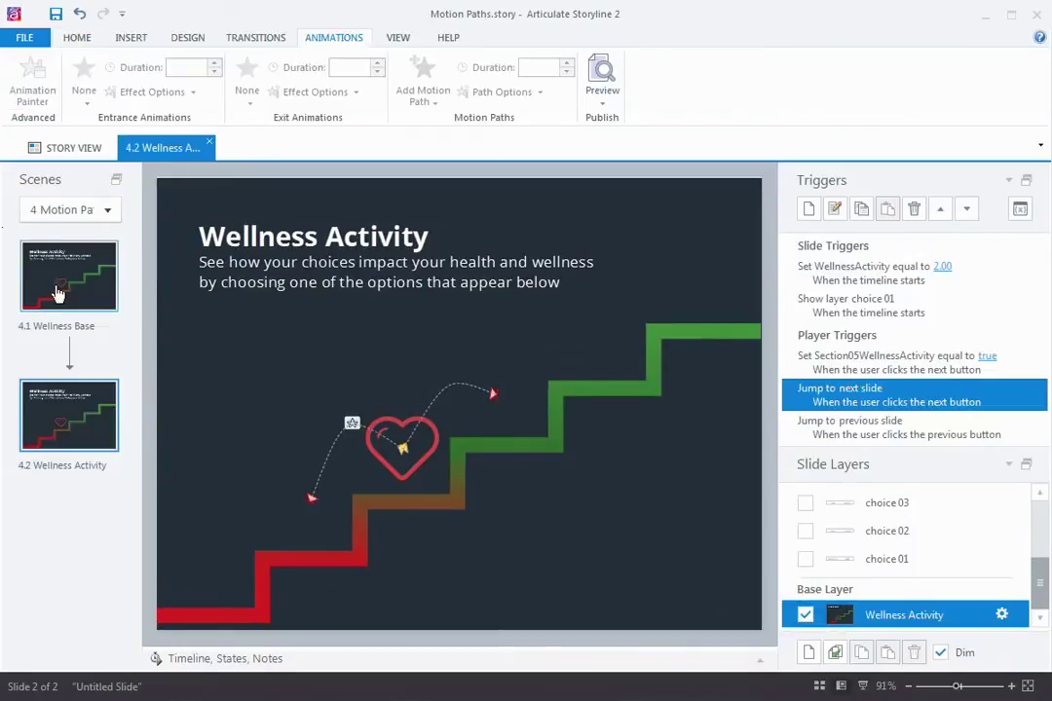
# On the Wellness Base slide, select the heart image and list the Add Motion Path types
pyautogui.click(57, 295)
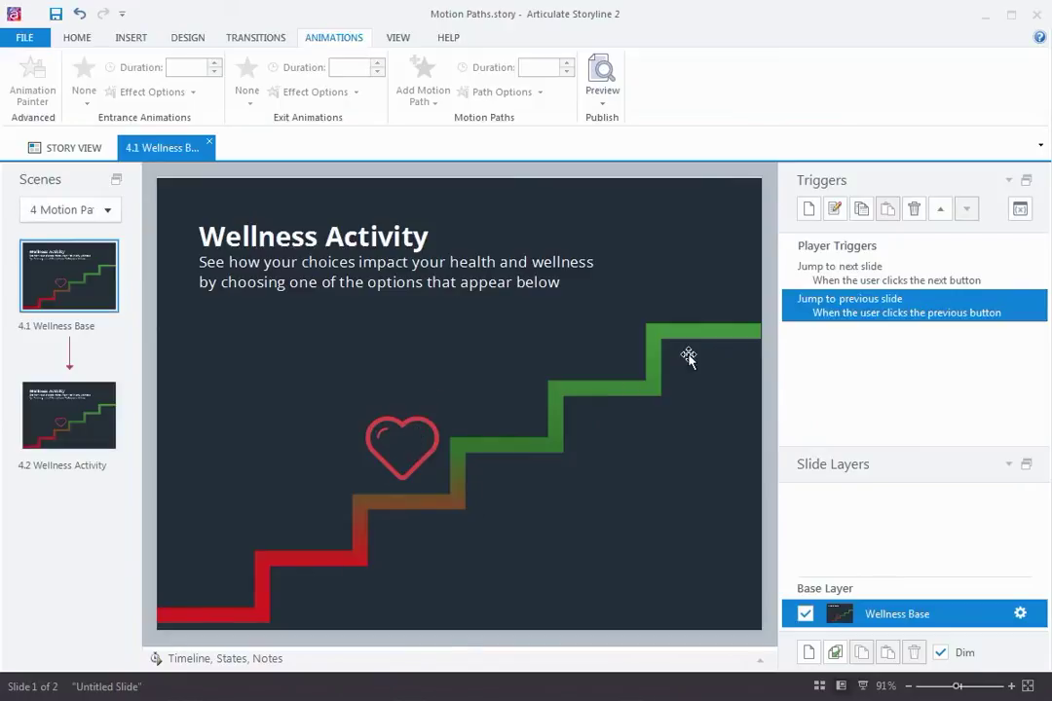
pyautogui.click(391, 440)
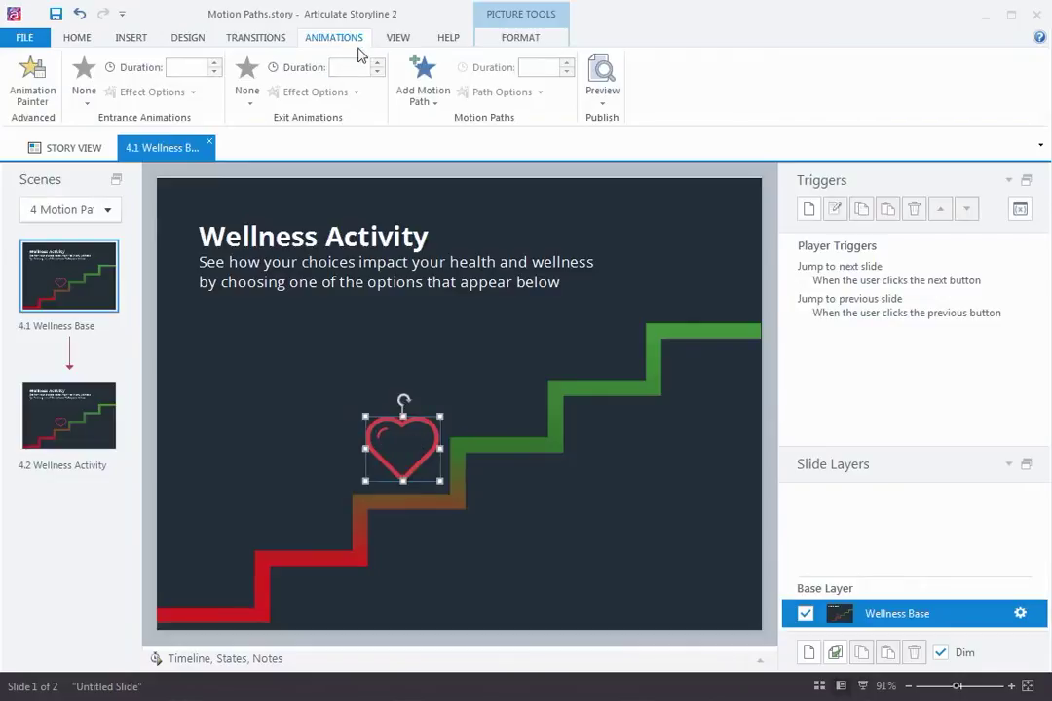
pyautogui.click(426, 102)
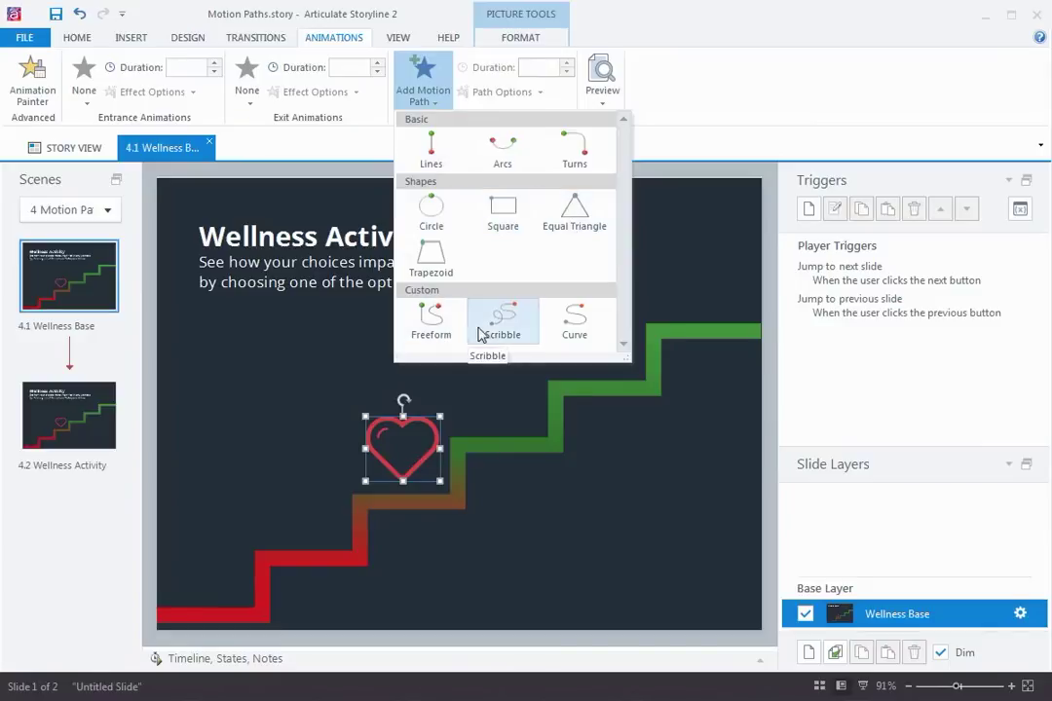
# Draw a Curve motion path from the heart through one bend point to the upper green step
pyautogui.click(579, 322)
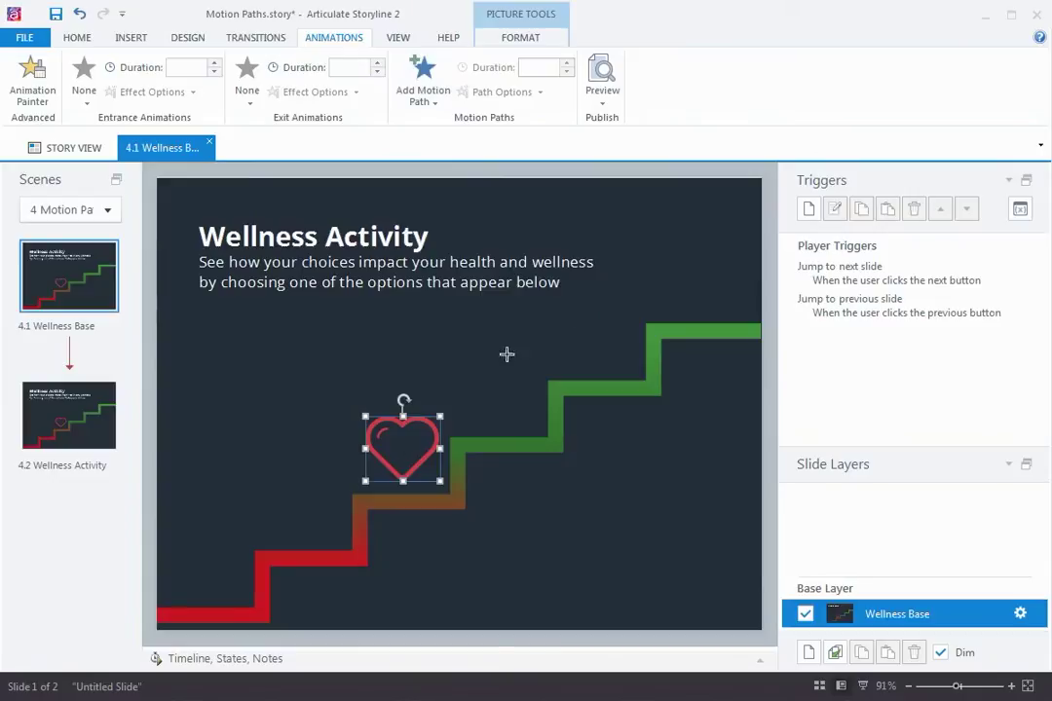
pyautogui.click(401, 445)
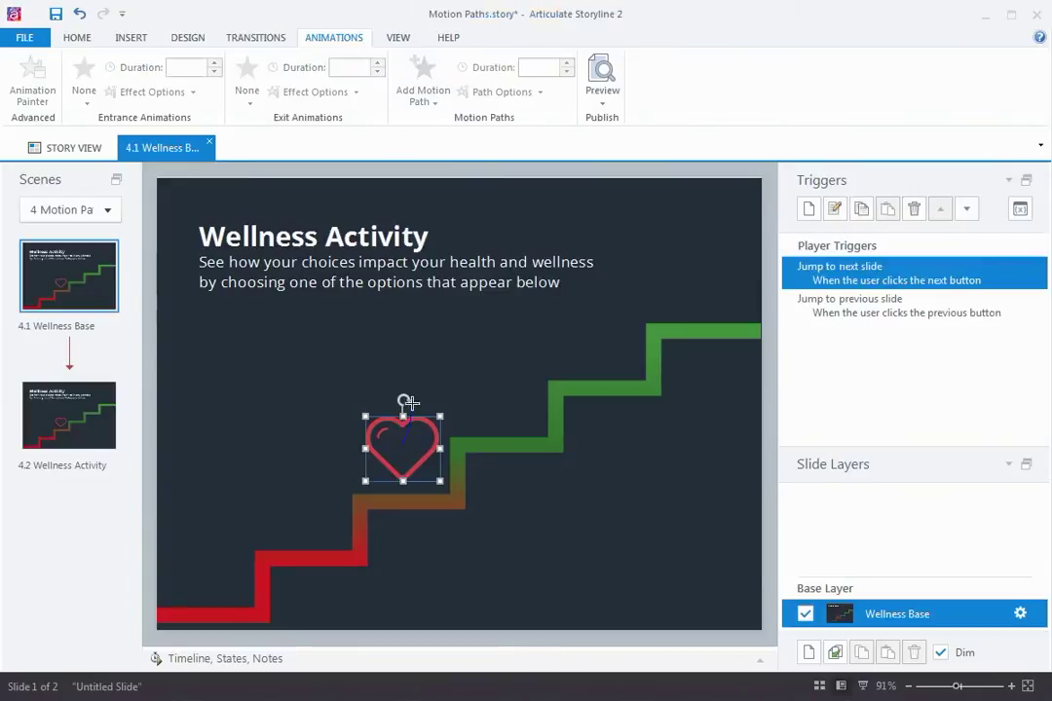
pyautogui.click(487, 392)
pyautogui.doubleClick(531, 409)
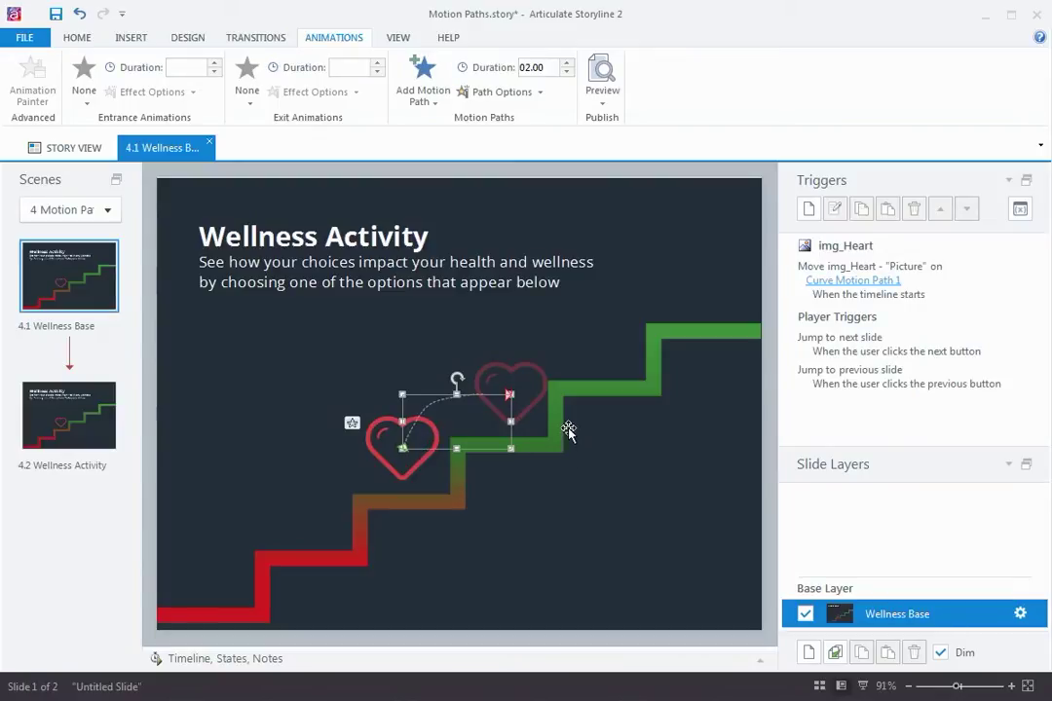
pyautogui.click(604, 99)
pyautogui.click(614, 123)
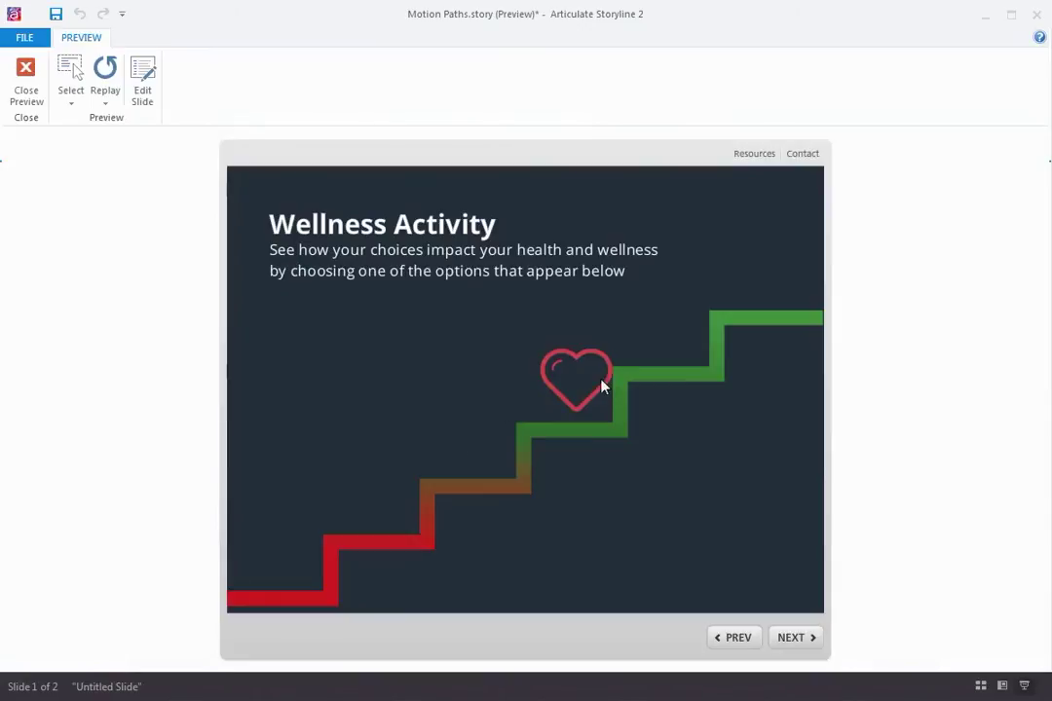
pyautogui.click(104, 78)
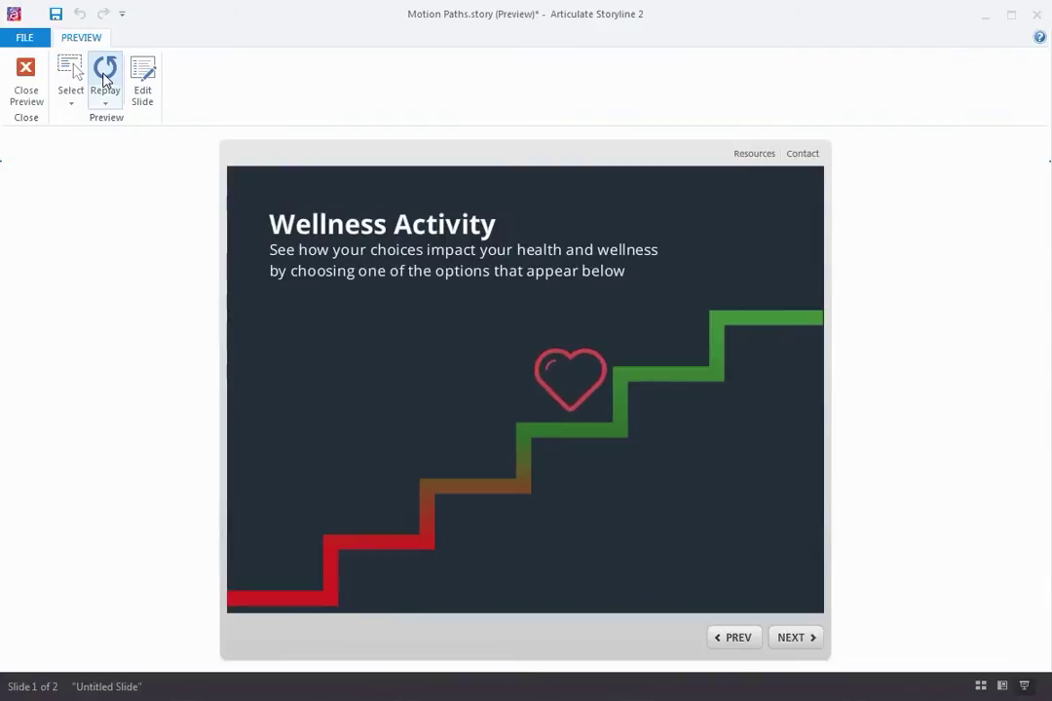
pyautogui.click(27, 88)
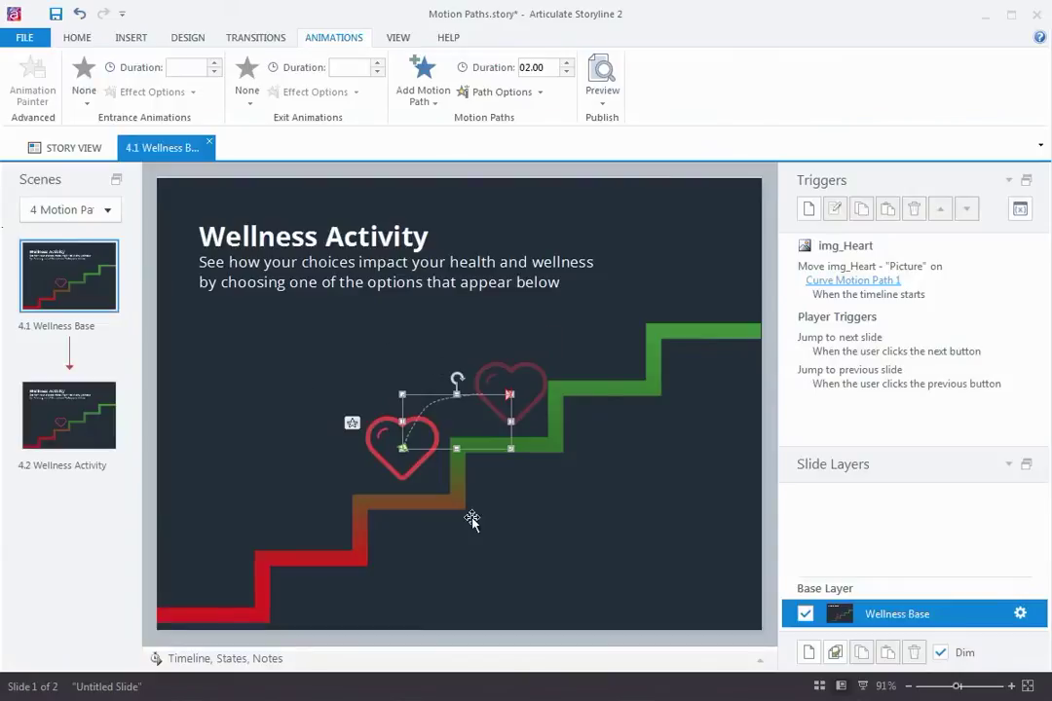
# Nudge the curved path's end point slightly left and a little higher on the step
pyautogui.click(506, 395)
pyautogui.click(503, 394)
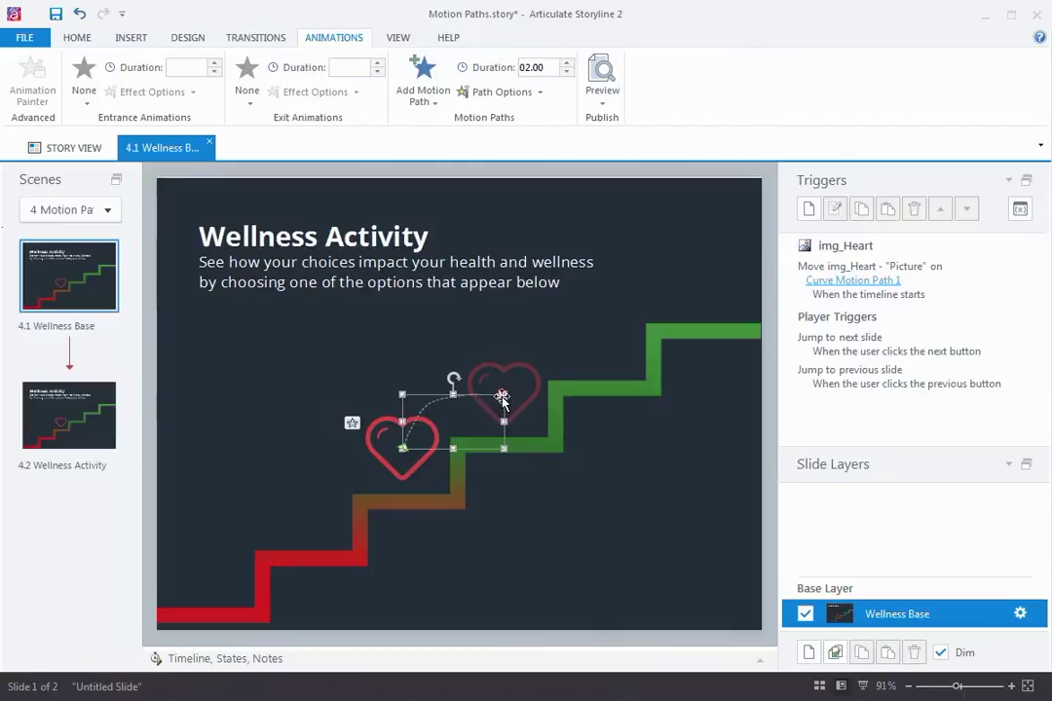
pyautogui.moveTo(503, 395)
pyautogui.mouseDown()
pyautogui.moveTo(472, 395)
pyautogui.moveTo(516, 366)
pyautogui.moveTo(384, 368)
pyautogui.moveTo(481, 559)
pyautogui.moveTo(639, 348)
pyautogui.moveTo(553, 291)
pyautogui.moveTo(530, 374)
pyautogui.moveTo(373, 235)
pyautogui.moveTo(221, 430)
pyautogui.moveTo(376, 537)
pyautogui.moveTo(658, 531)
pyautogui.moveTo(674, 469)
pyautogui.moveTo(589, 376)
pyautogui.moveTo(524, 378)
pyautogui.moveTo(514, 399)
pyautogui.moveTo(505, 394)
pyautogui.mouseUp()
pyautogui.moveTo(500, 397)
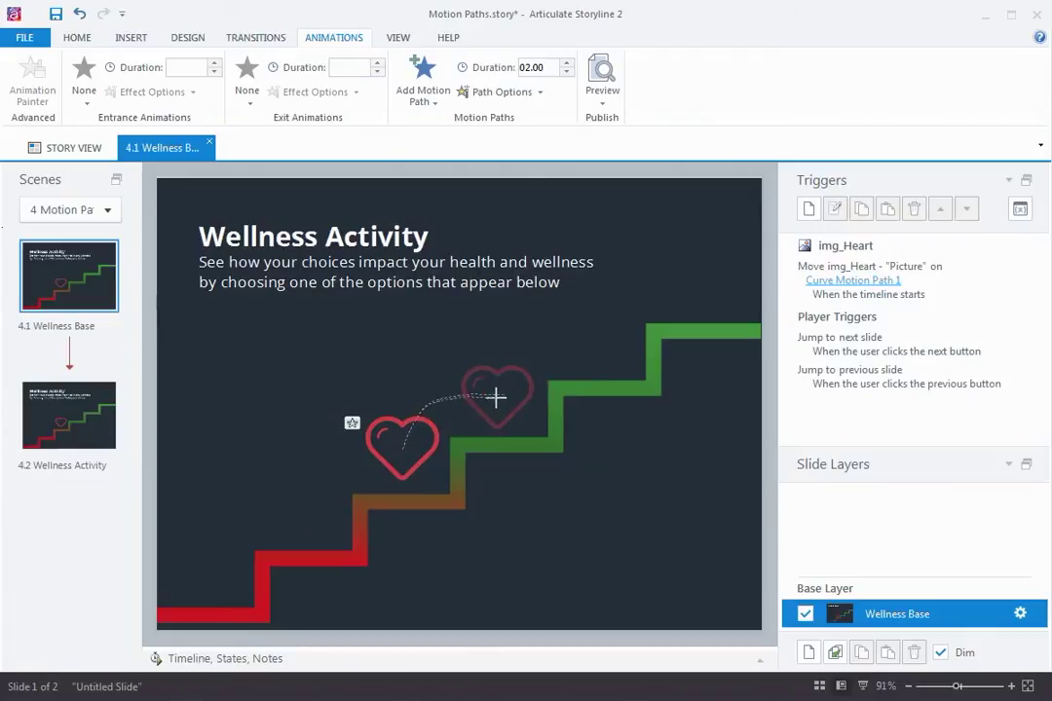
pyautogui.click(496, 397)
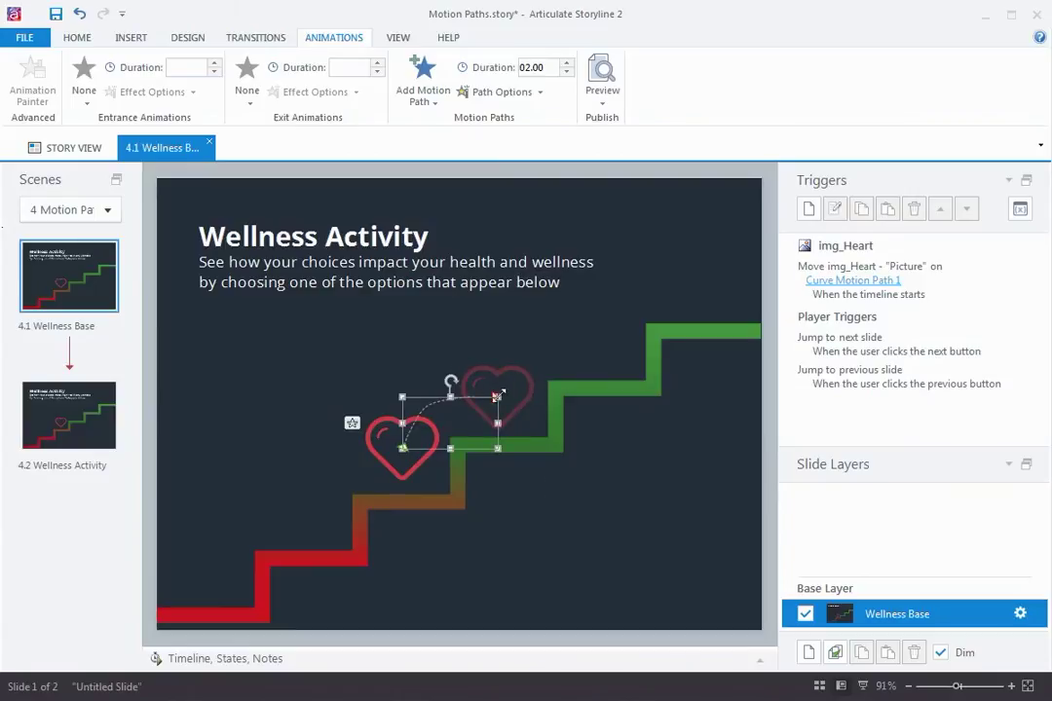
pyautogui.moveTo(497, 396)
pyautogui.mouseDown()
pyautogui.moveTo(499, 439)
pyautogui.moveTo(496, 393)
pyautogui.moveTo(487, 438)
pyautogui.moveTo(497, 390)
pyautogui.mouseUp()
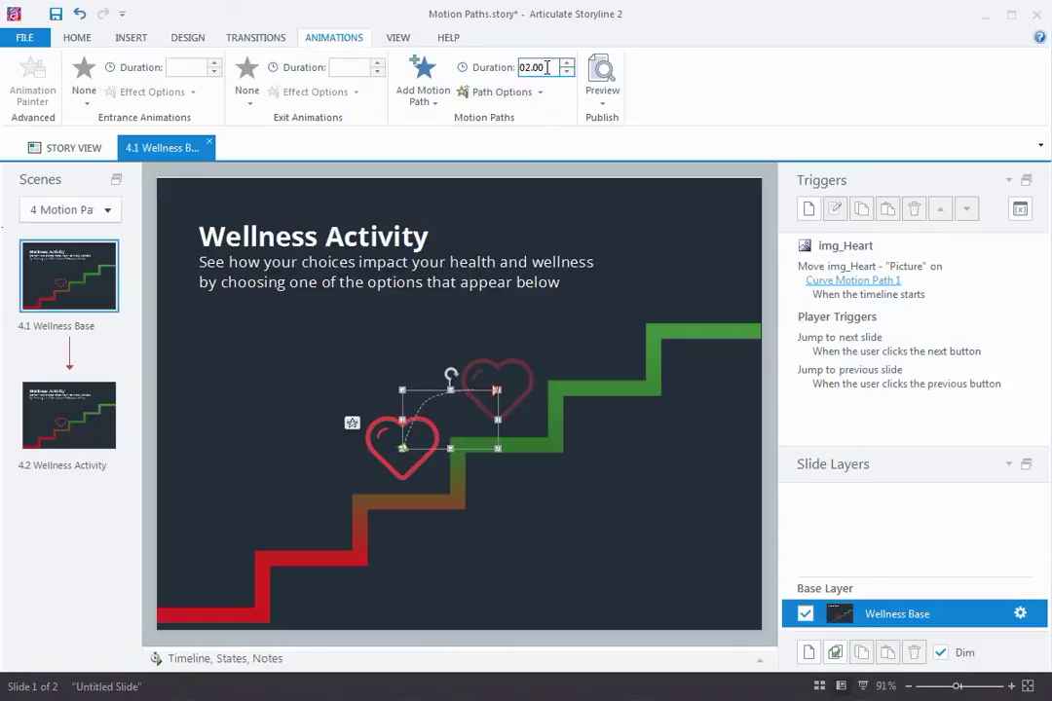
# Reduce Curve Motion Path 1's duration from 2.00 to 01.00 second
pyautogui.write('2')
pyautogui.click(567, 77)
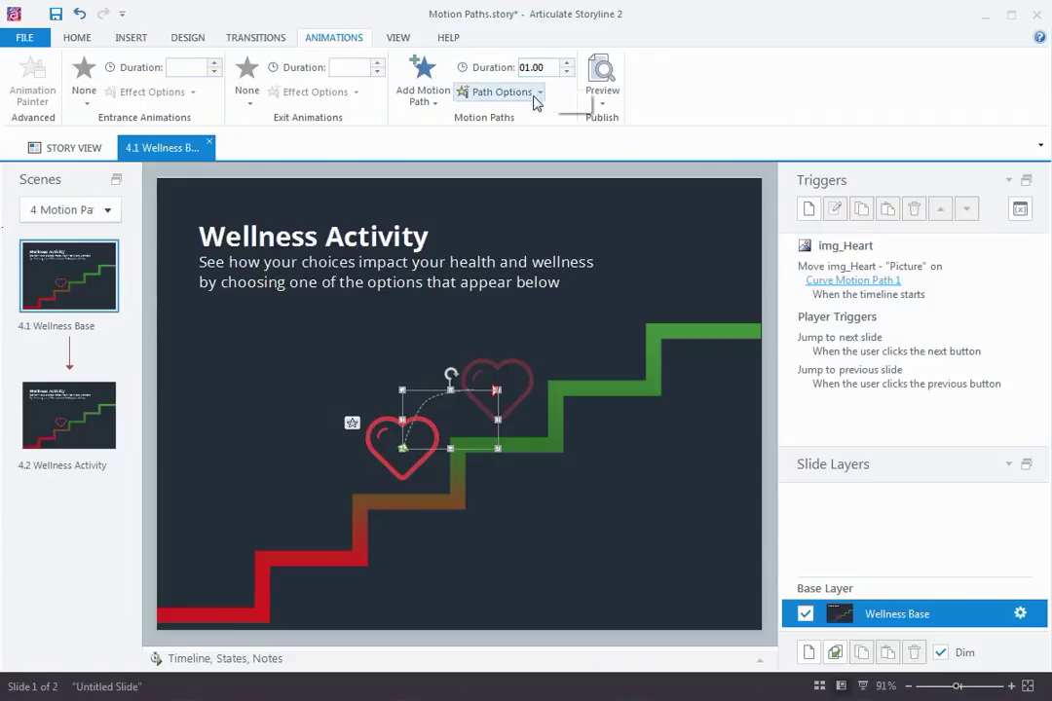
pyautogui.click(535, 97)
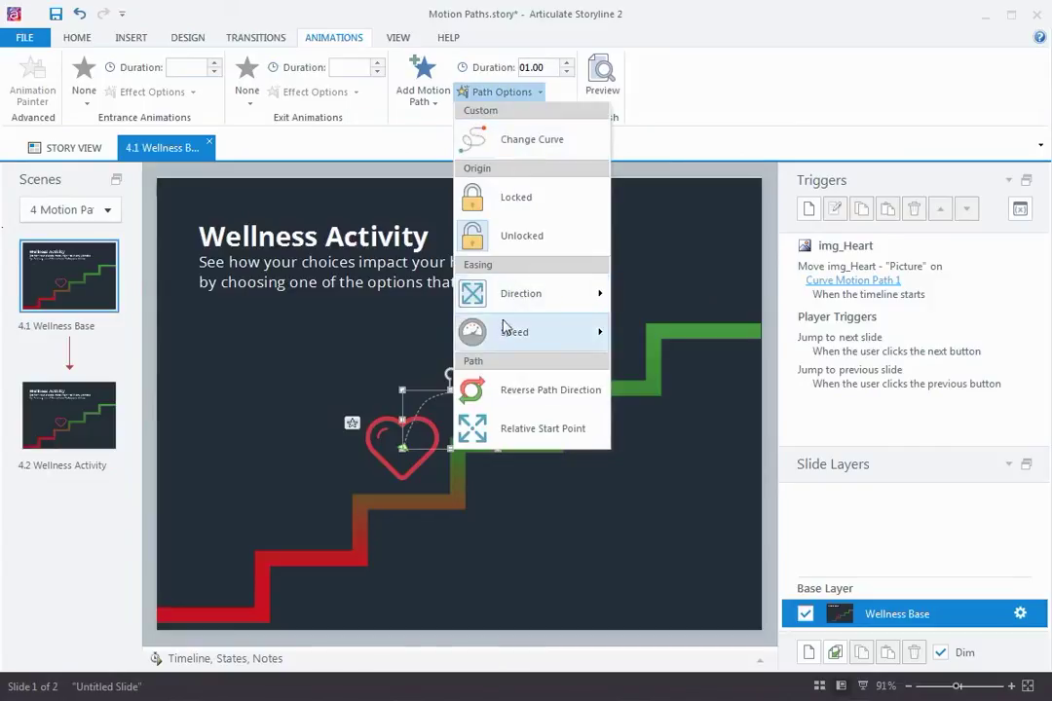
# Review the Path Options easing settings, In & Out direction and Medium speed, then close the menu
pyautogui.moveTo(507, 336)
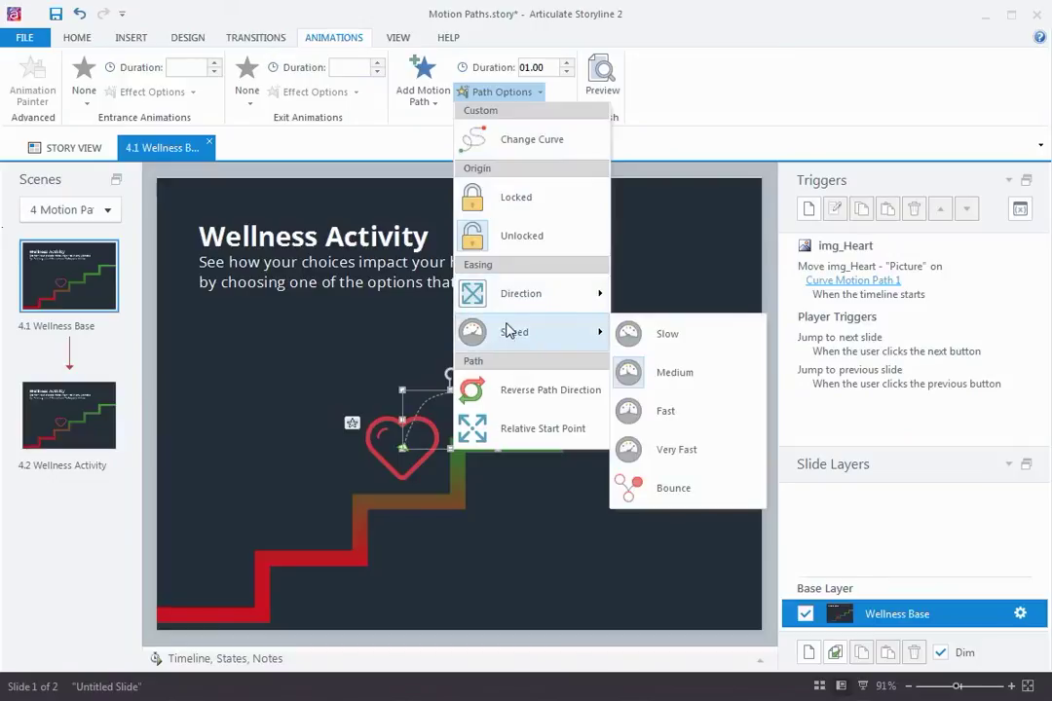
pyautogui.moveTo(513, 310)
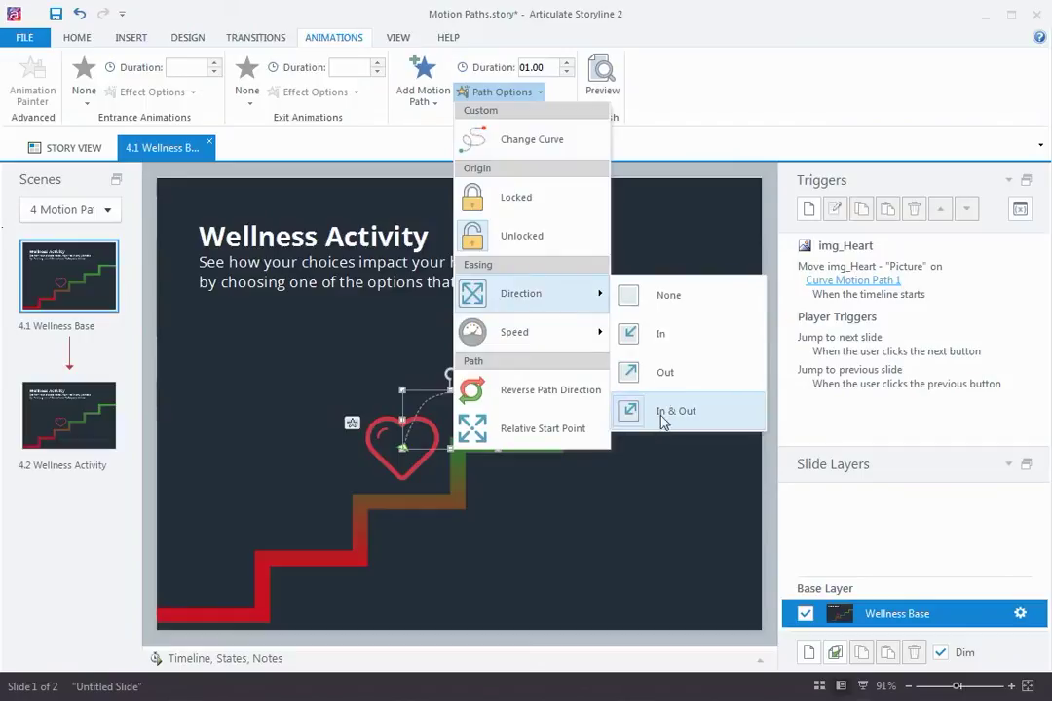
pyautogui.moveTo(522, 332)
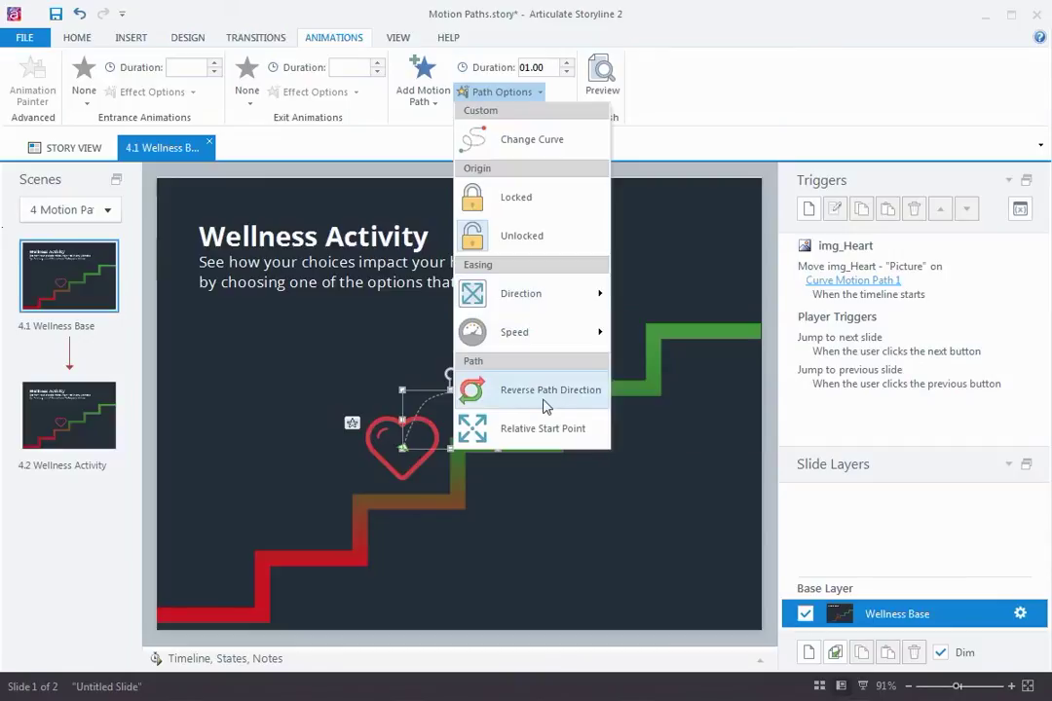
pyautogui.click(537, 482)
pyautogui.click(609, 100)
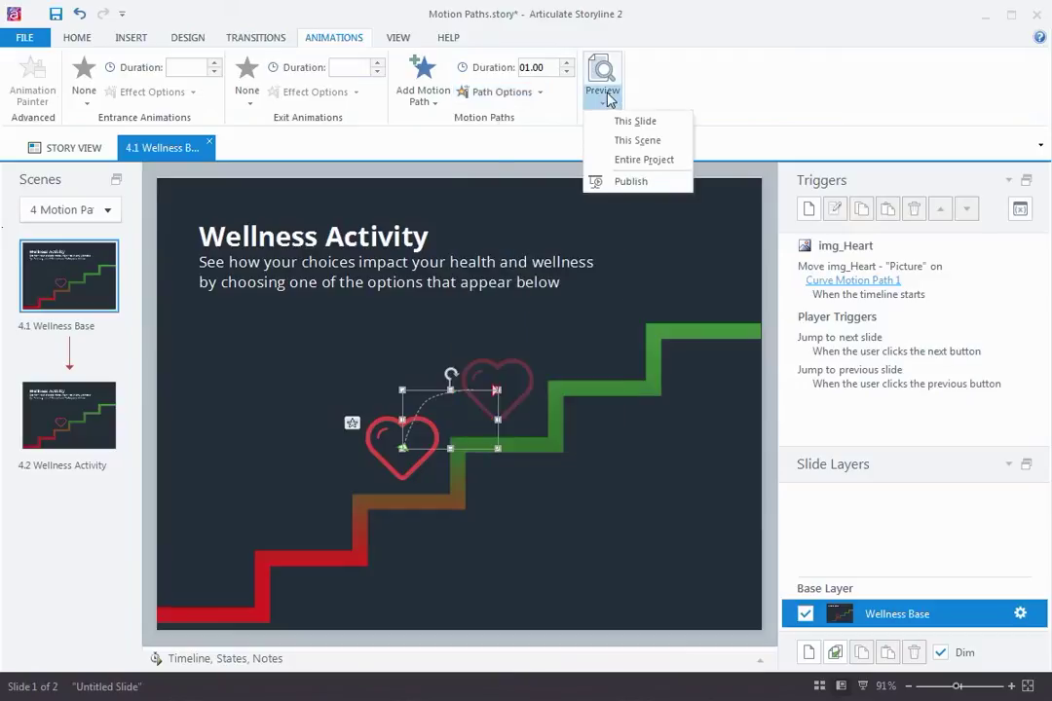
pyautogui.click(592, 123)
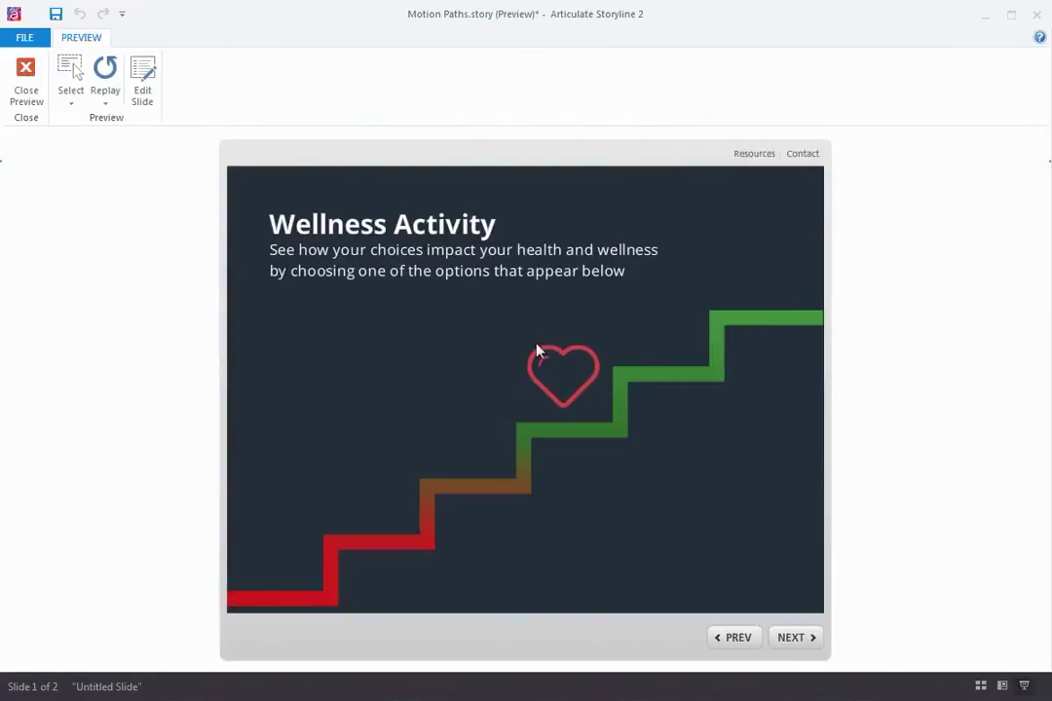
pyautogui.click(107, 68)
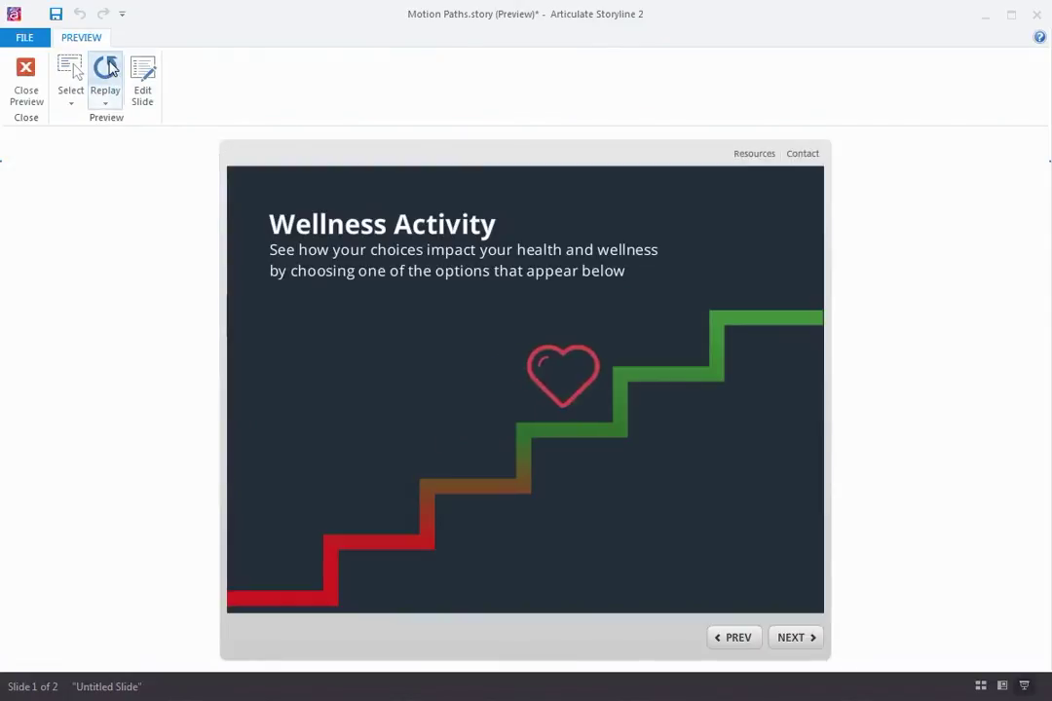
pyautogui.click(109, 67)
pyautogui.click(26, 83)
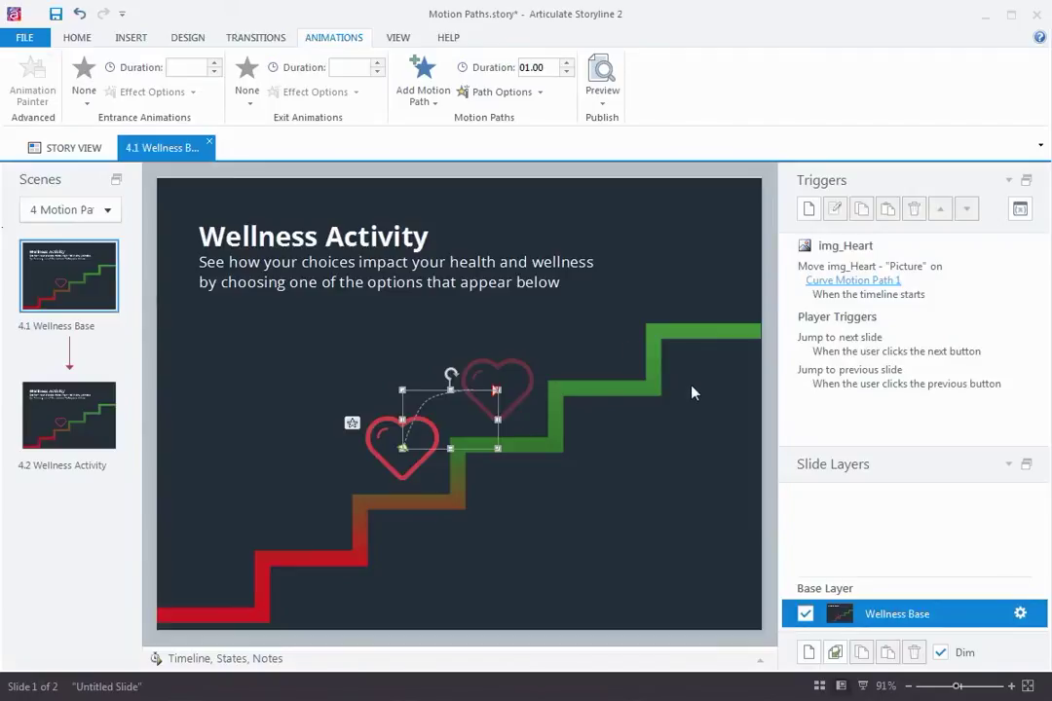
# Select the 'Move img_Heart on Curve Motion Path 1' trigger in the Triggers panel
pyautogui.click(967, 279)
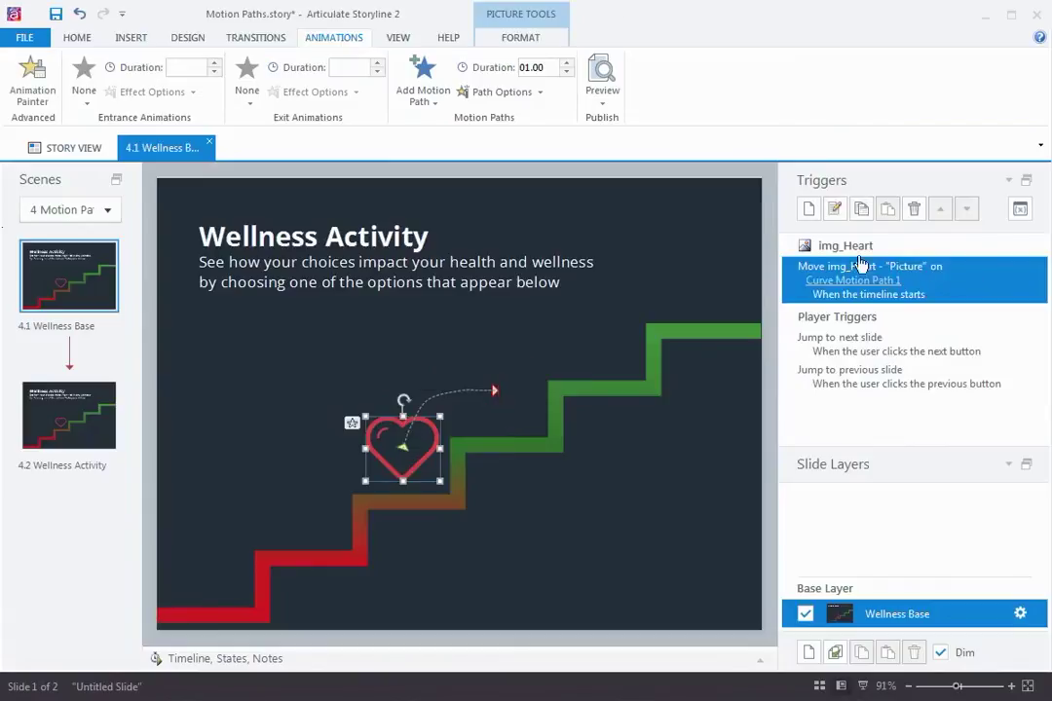